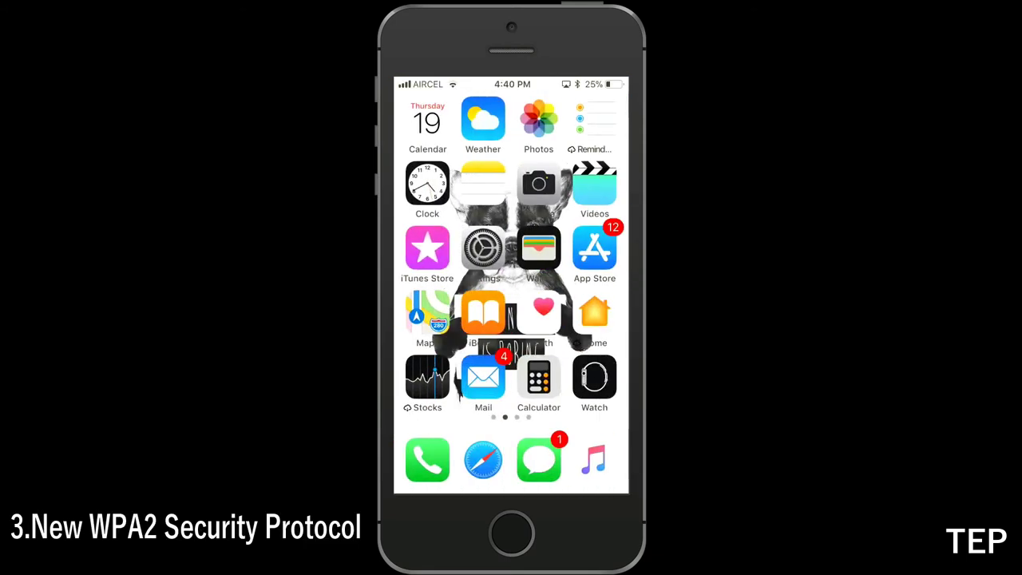
# - Launch Settings to its Wi-Fi page, showing the connection to Hogwarts Great Hall Wifi
pyautogui.click(484, 248)
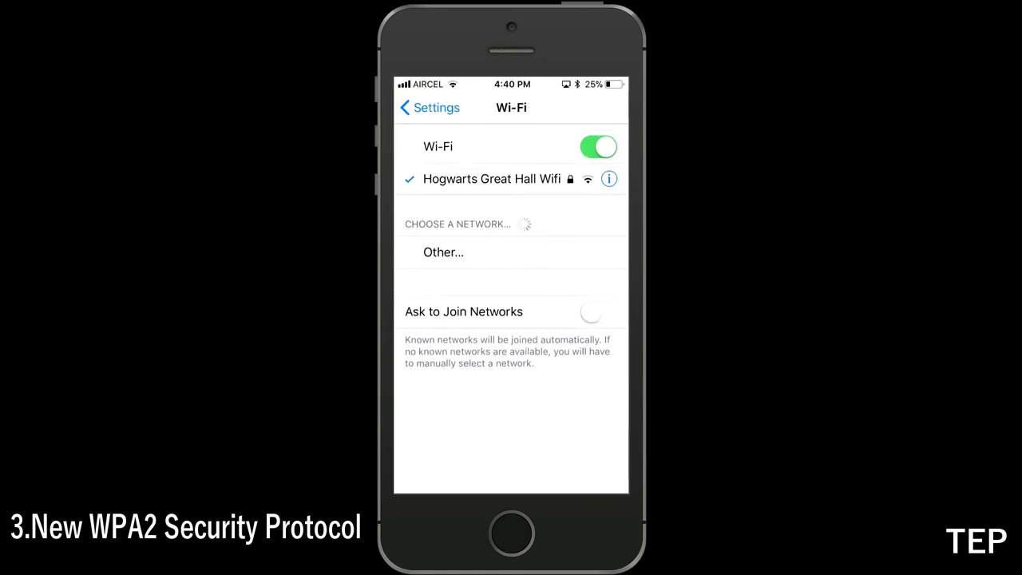
pyautogui.moveTo(511, 319); pyautogui.dragTo(511, 352)
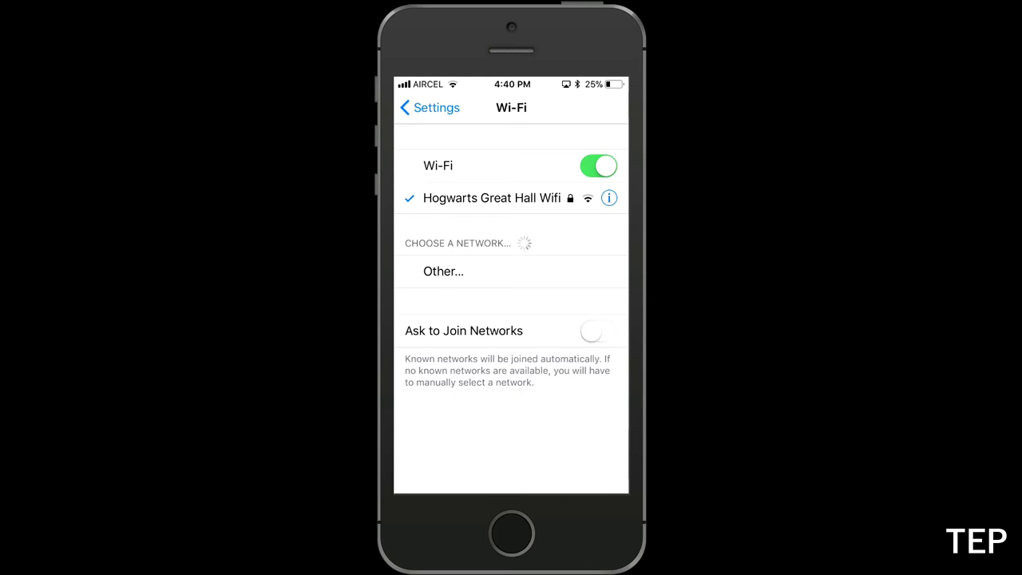
# - Go back to the main Settings list and open Wallpaper > Choose a New Wallpaper > Stills
pyautogui.click(429, 107)
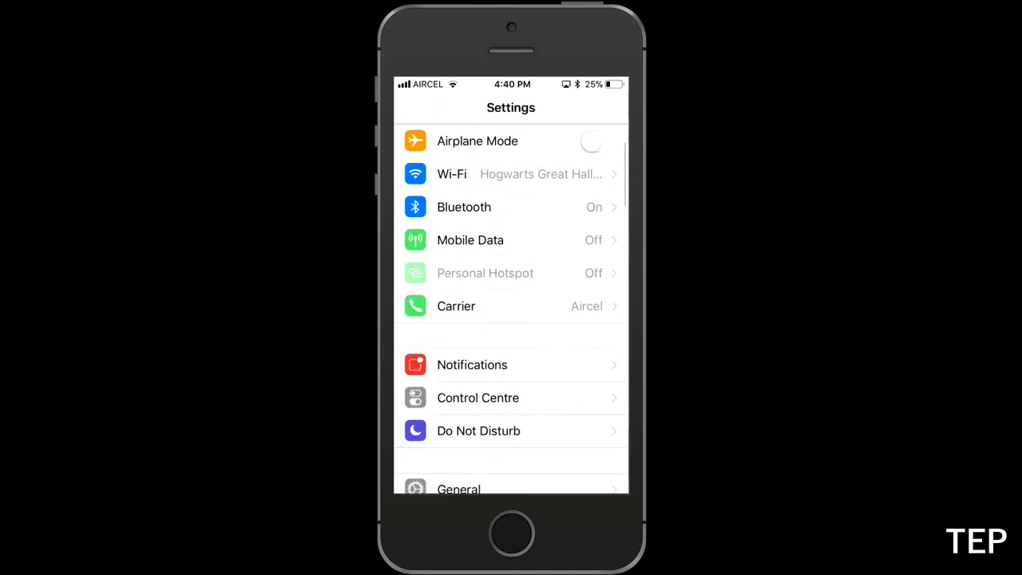
pyautogui.scroll(-5, 511, 319)
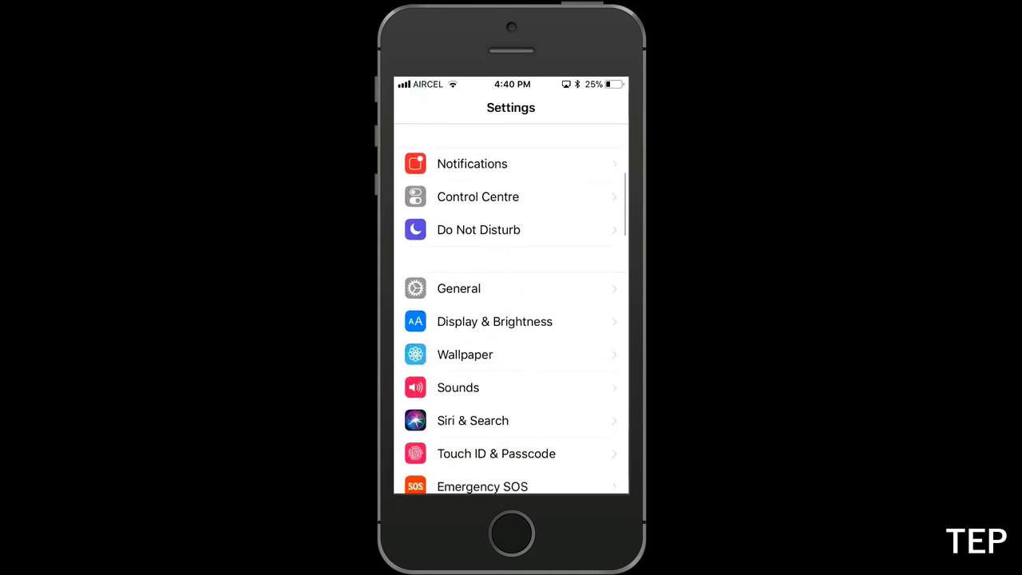
pyautogui.click(511, 355)
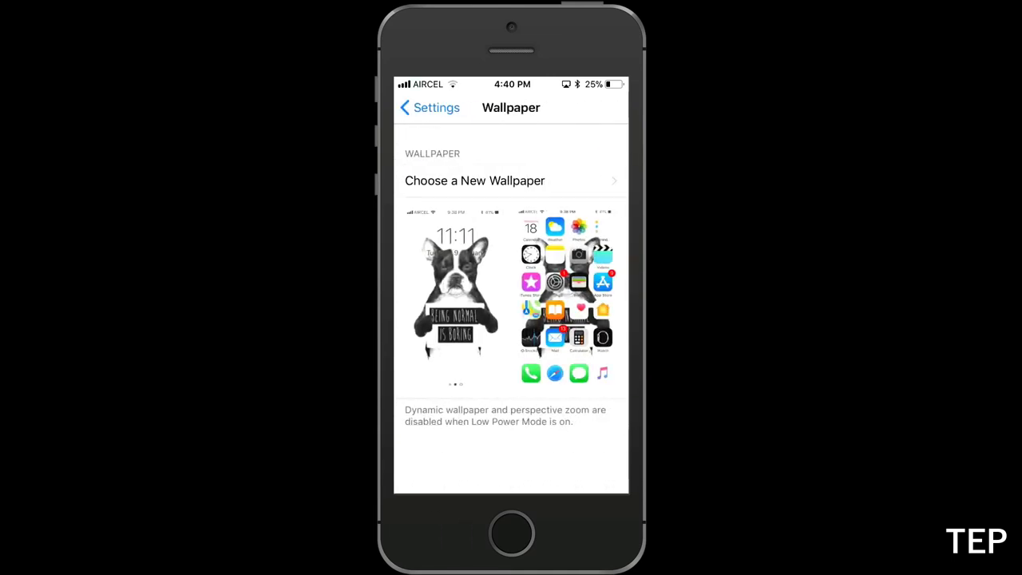
pyautogui.click(511, 181)
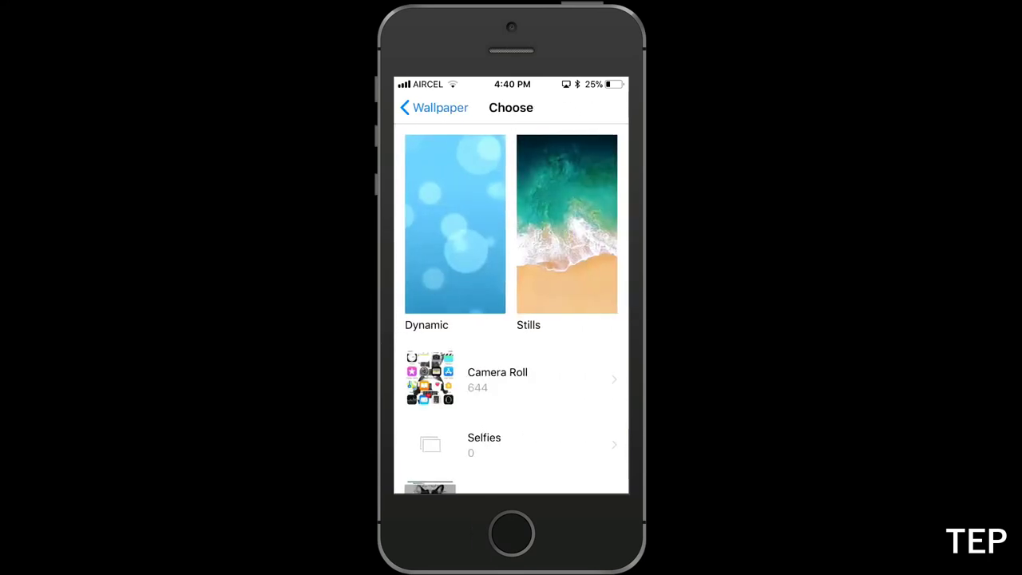
pyautogui.click(566, 224)
pyautogui.scroll(-10, 511, 319)
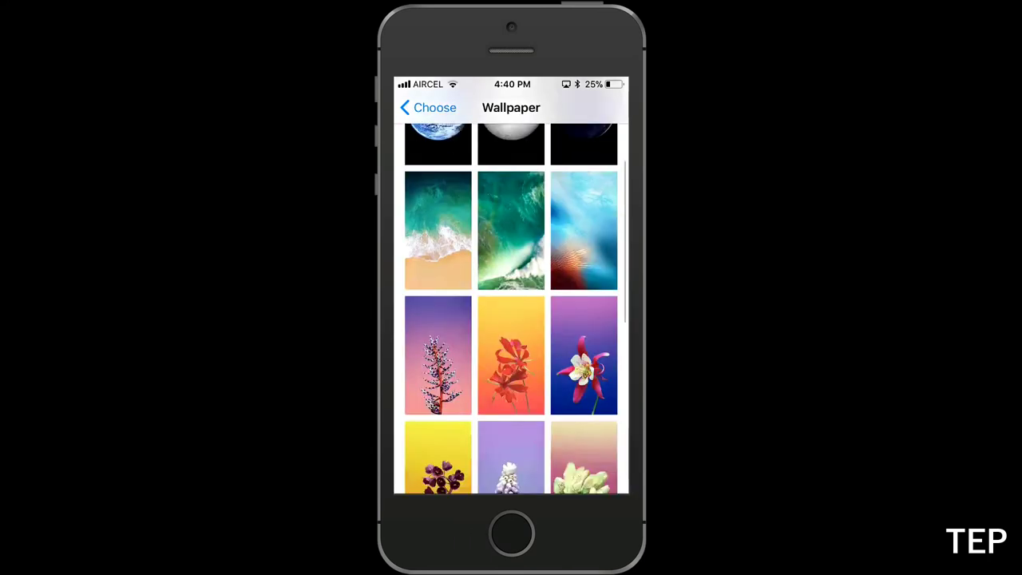
pyautogui.scroll(10, 511, 319)
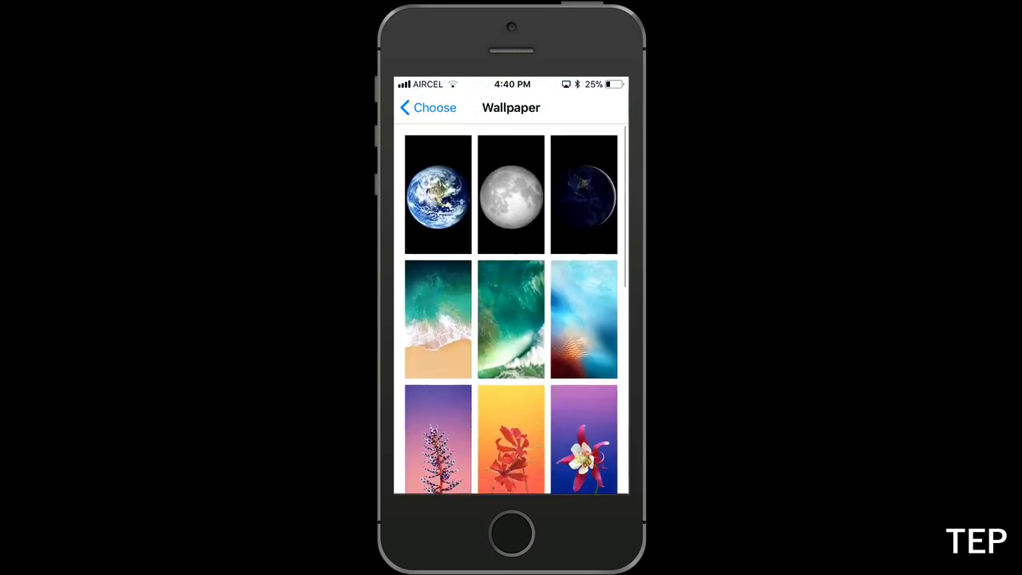
pyautogui.scroll(-10, 511, 320)
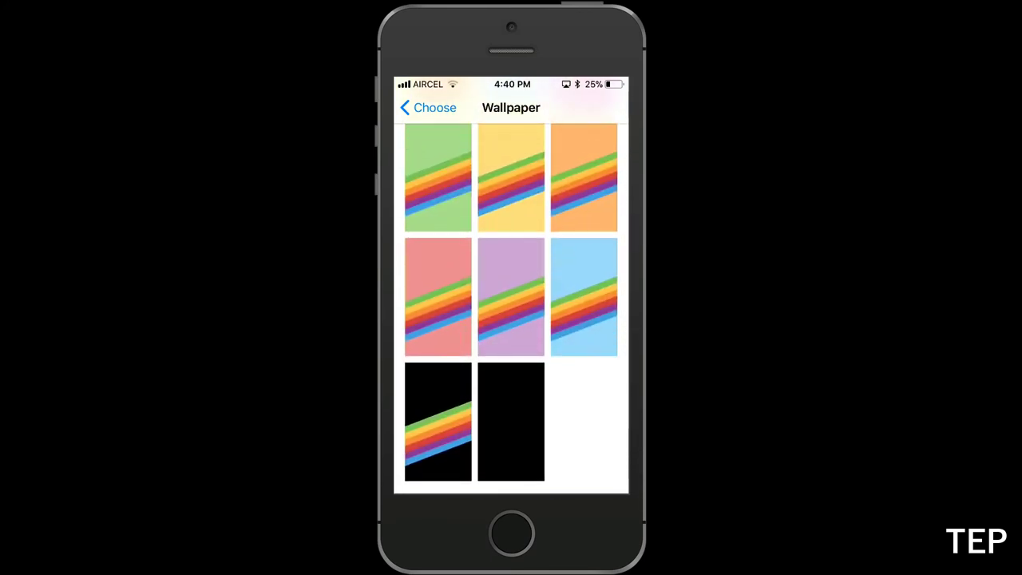